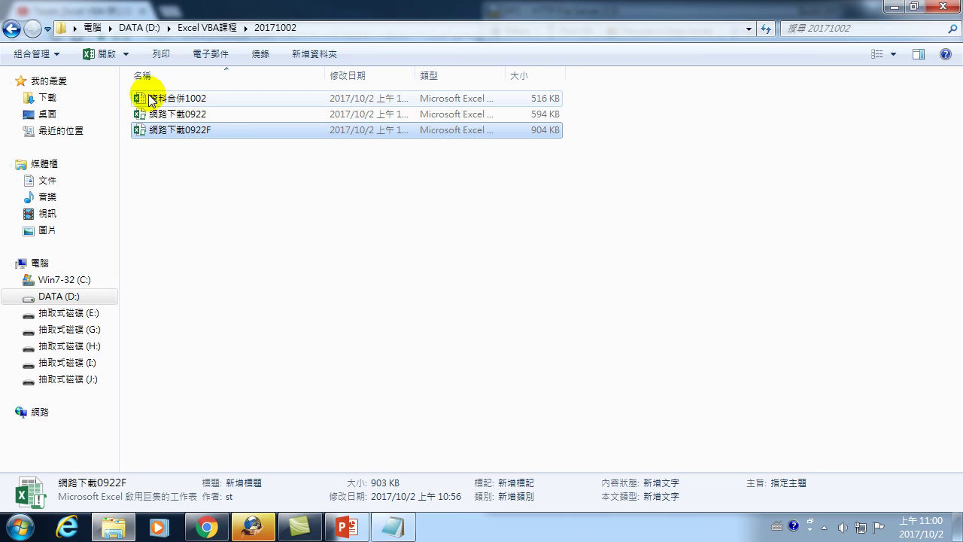
# Step: Open the 資料合併1002 workbook in Excel from the 20171002 folder
pyautogui.doubleClick(179, 100)
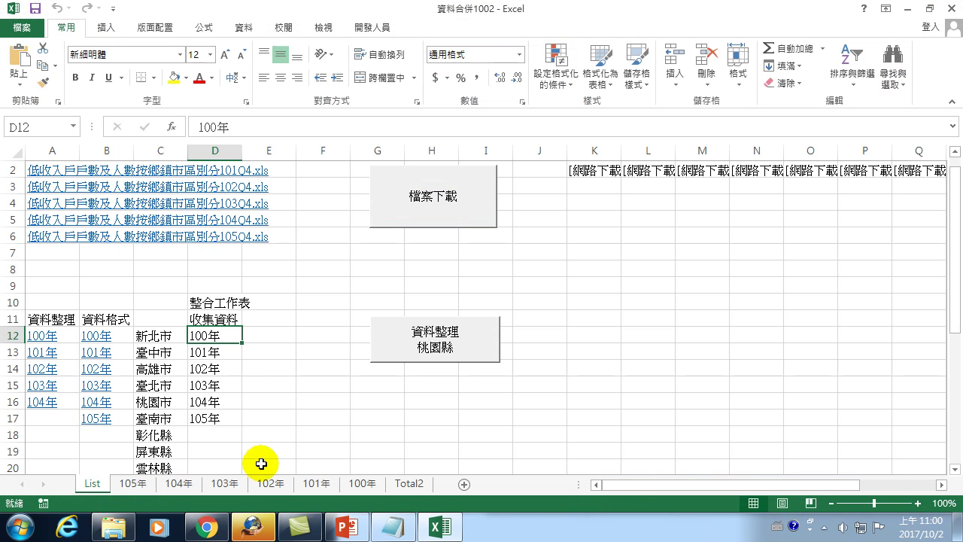
# Step: Browse the yearly low-income data sheets 100年 through 105年
pyautogui.click(366, 484)
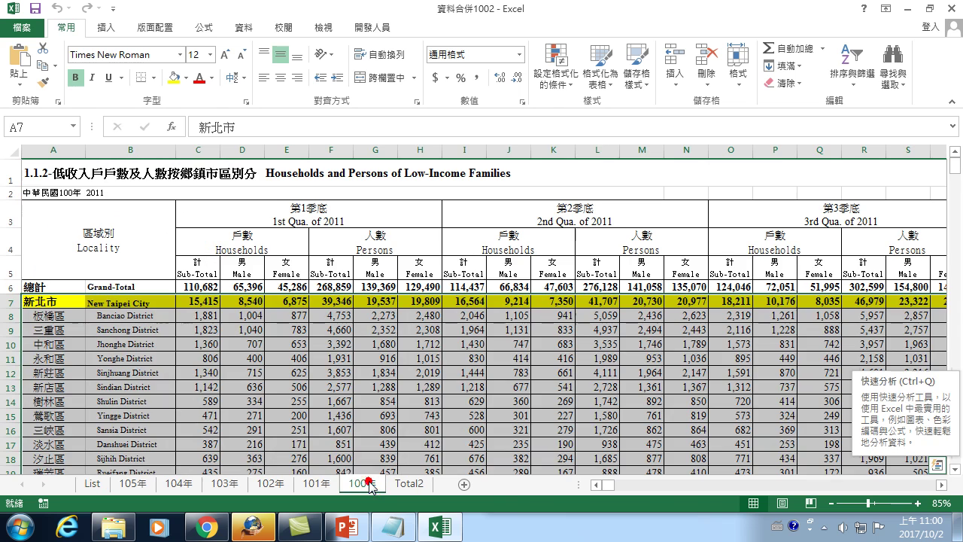
pyautogui.click(316, 483)
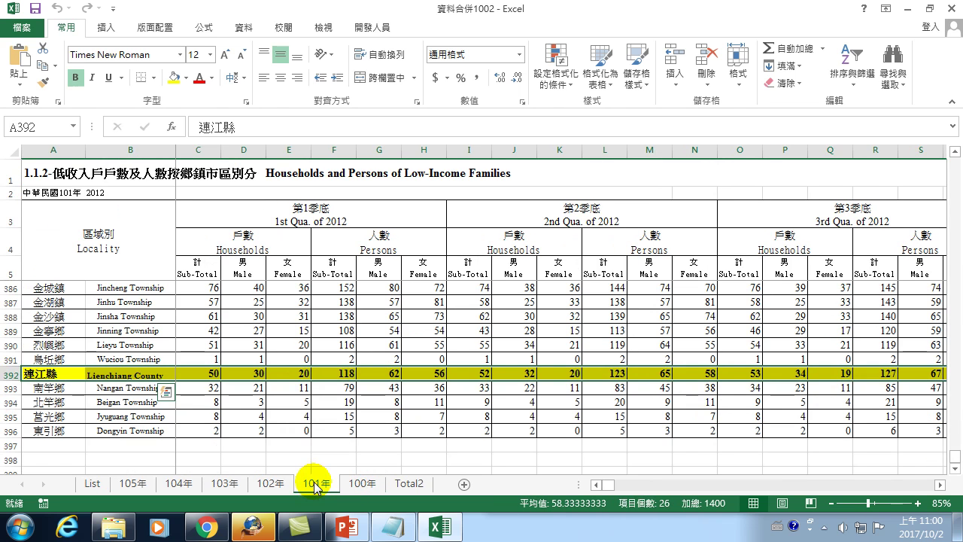
pyautogui.click(269, 483)
pyautogui.click(239, 483)
pyautogui.click(179, 484)
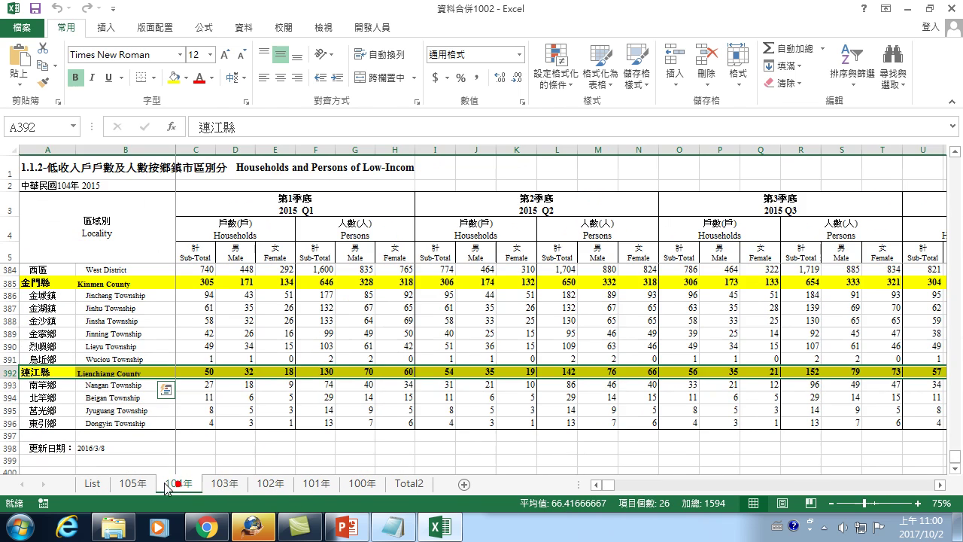
pyautogui.click(133, 484)
# Step: Revisit List and the 100年 title cell A1, then show the empty Total2 sheet
pyautogui.click(93, 484)
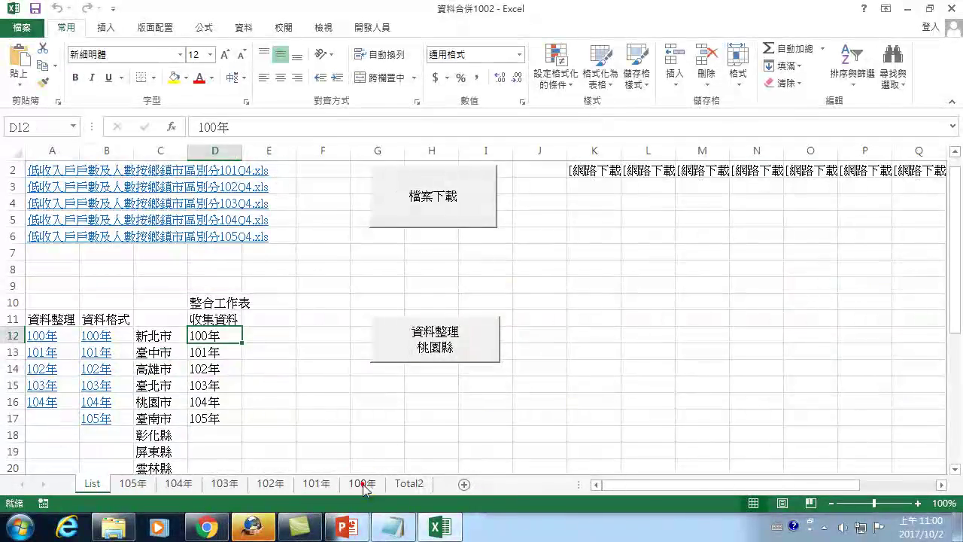
pyautogui.click(361, 484)
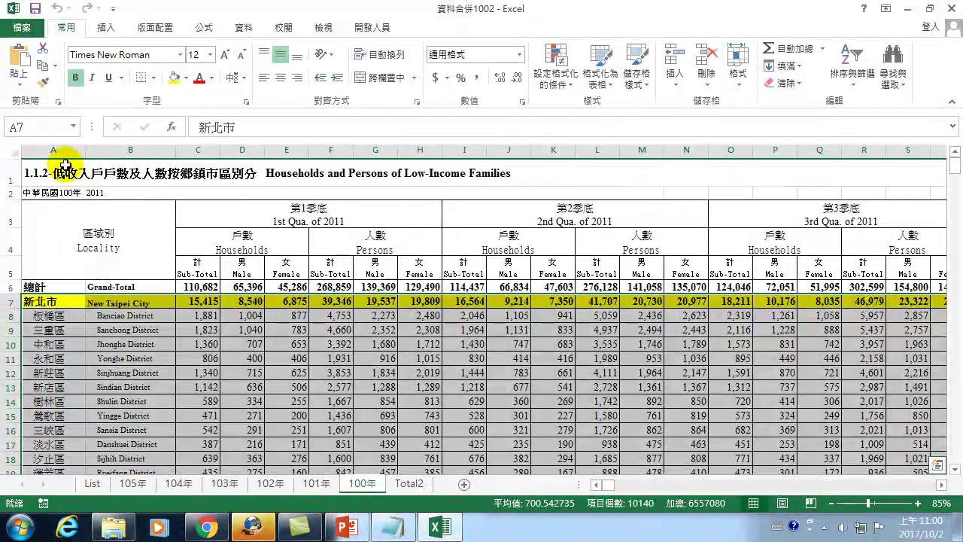
pyautogui.click(56, 167)
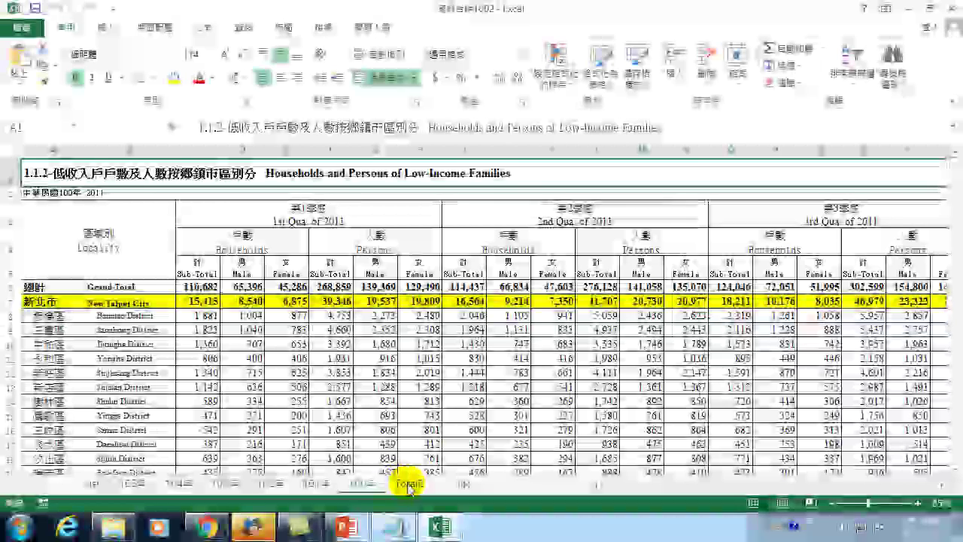
pyautogui.click(409, 482)
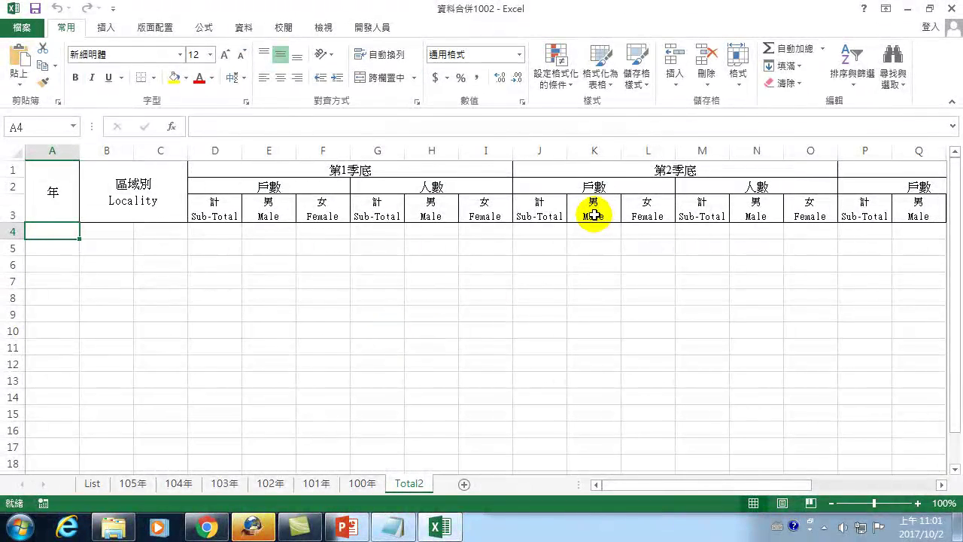
# Step: Check the Developer macro list and find no macros available
pyautogui.click(384, 27)
pyautogui.click(70, 64)
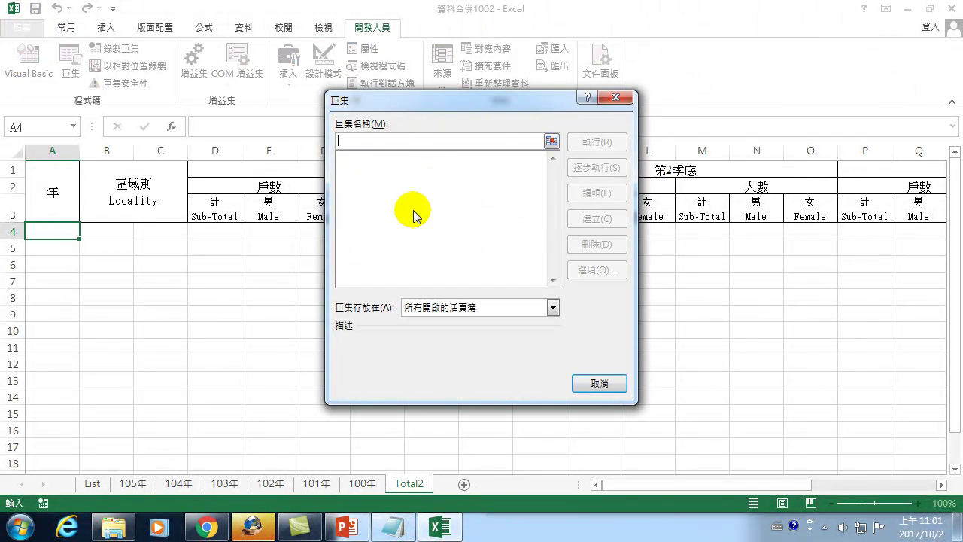
pyautogui.click(625, 103)
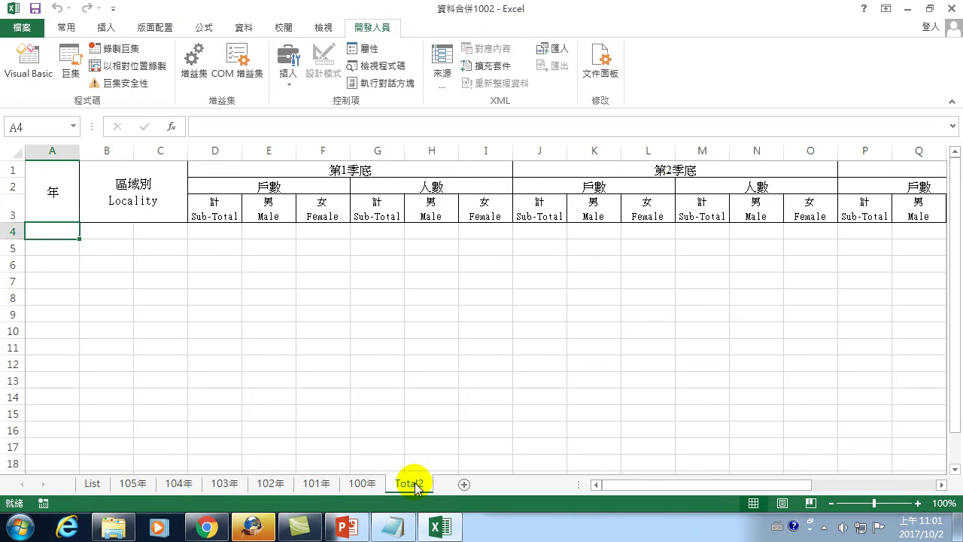
pyautogui.click(412, 485)
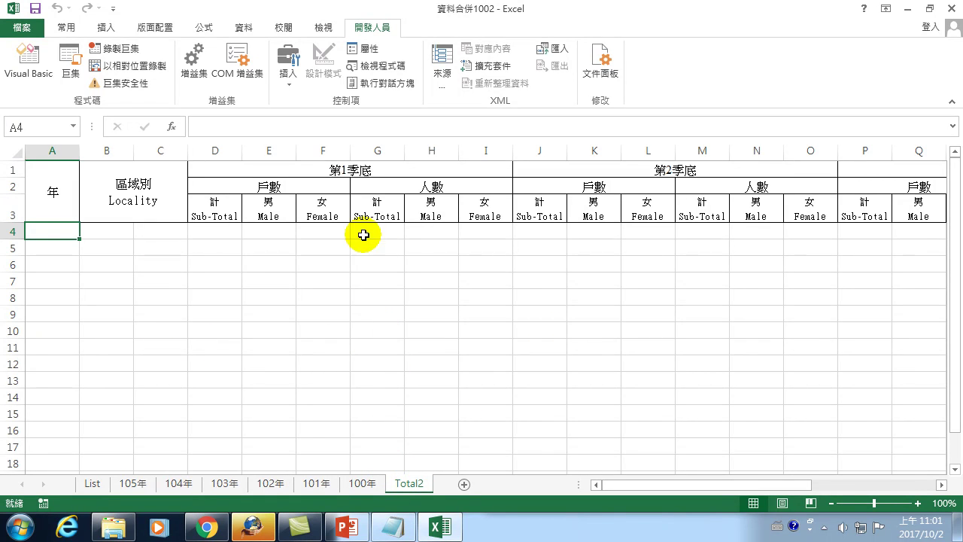
# Step: From the List sheet, confirm the macro list is still empty, then return to Explorer
pyautogui.click(93, 484)
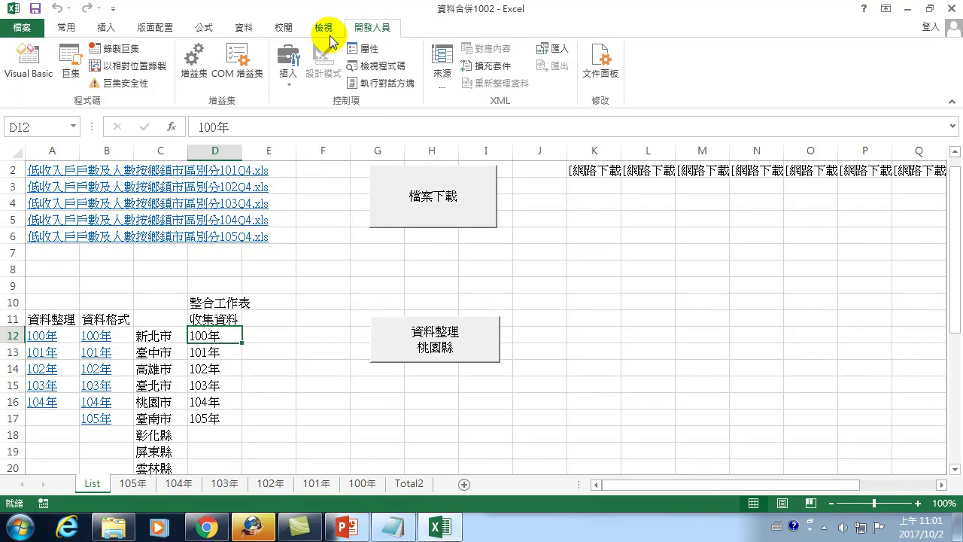
pyautogui.click(70, 63)
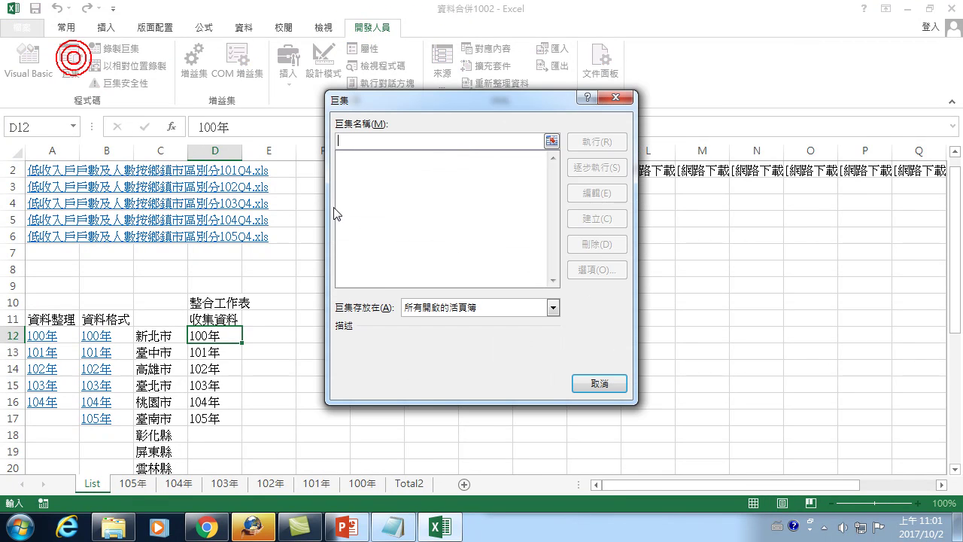
pyautogui.click(614, 96)
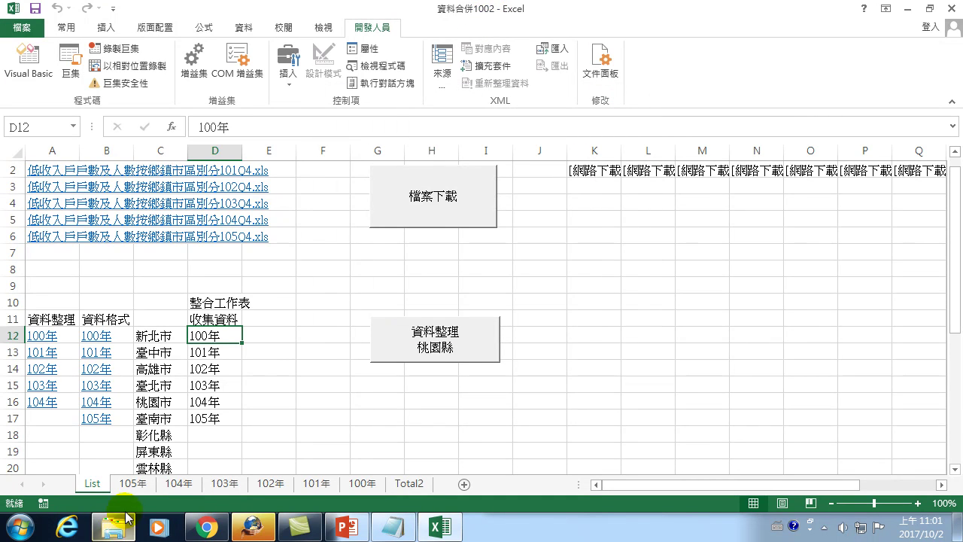
pyautogui.click(113, 526)
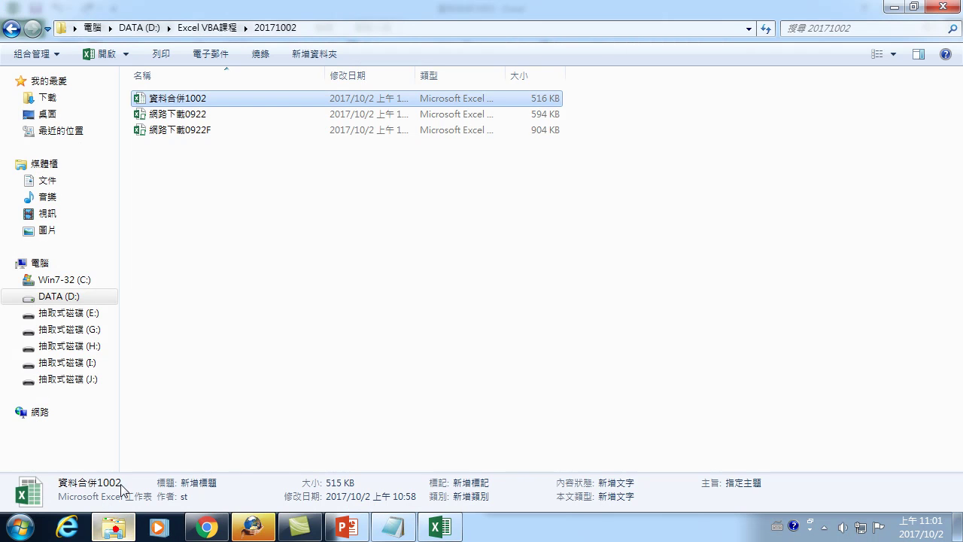
# Step: Show the 20171002 folder as large icons and open 網路下載0922F
pyautogui.click(877, 53)
pyautogui.click(877, 54)
pyautogui.click(877, 54)
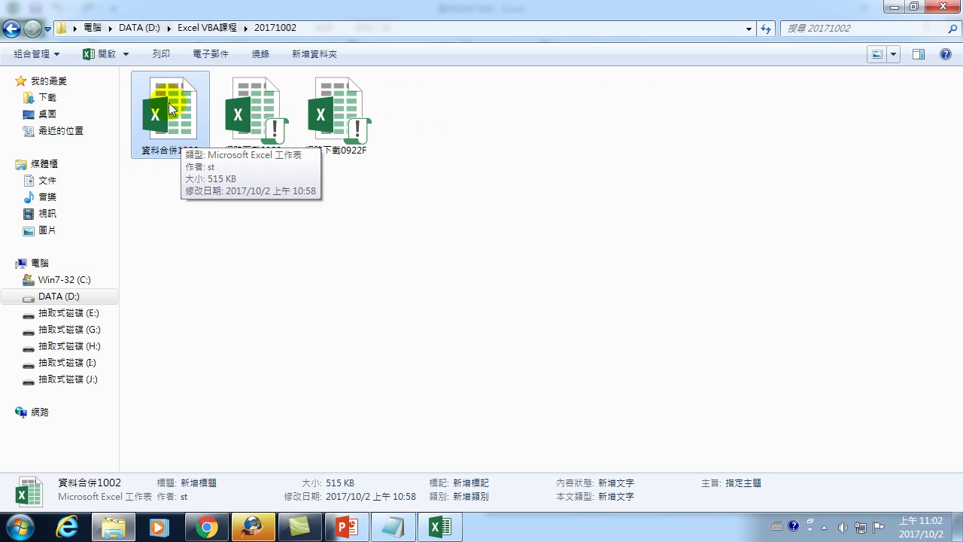
pyautogui.moveTo(336, 113)
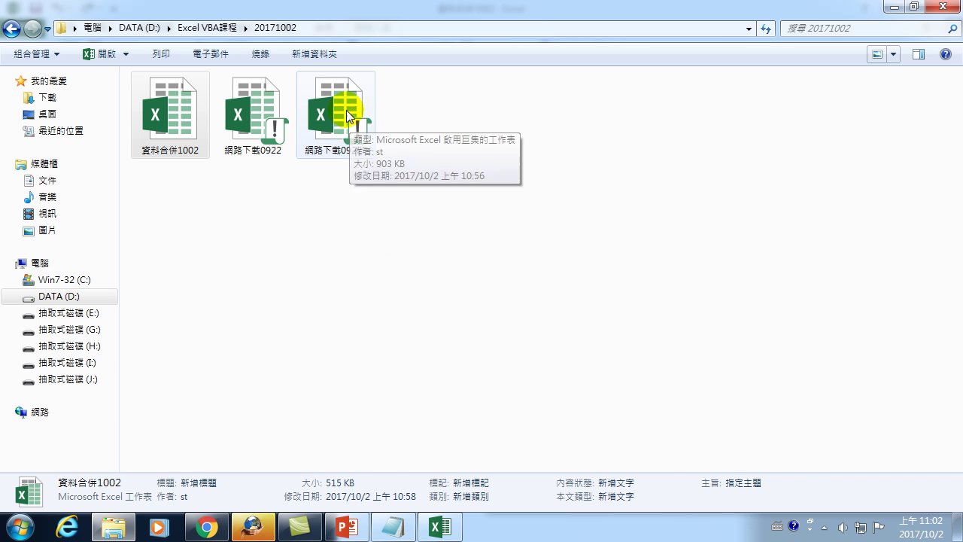
pyautogui.doubleClick(348, 115)
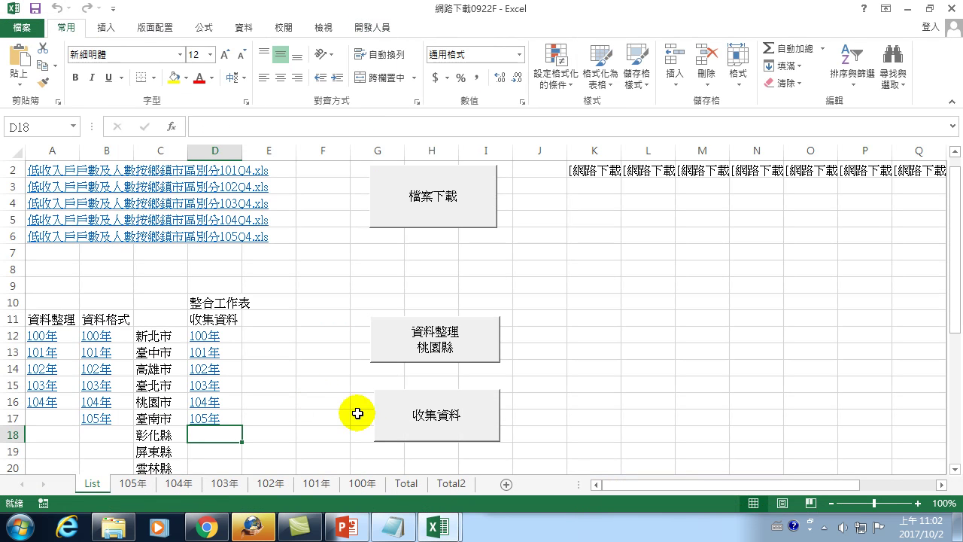
pyautogui.moveTo(440, 526)
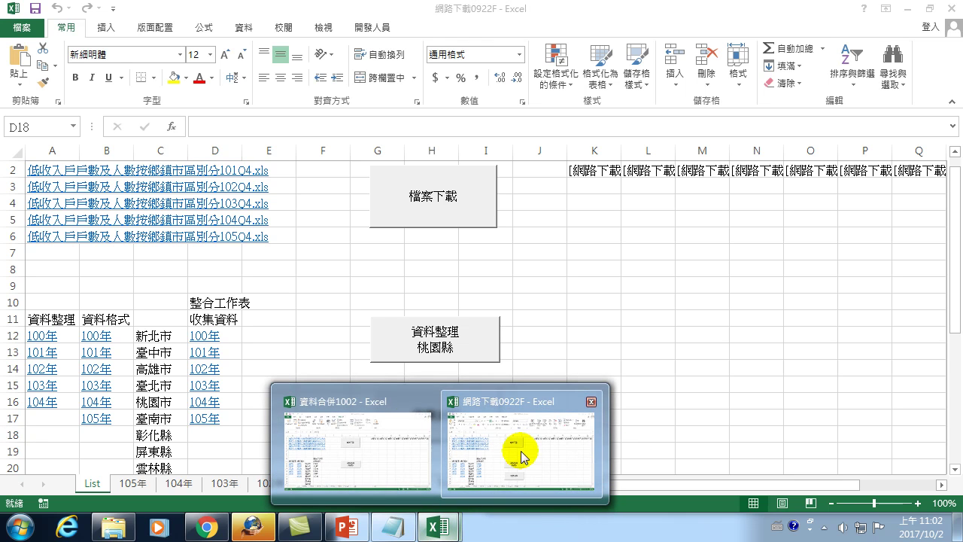
# Step: Bring 資料合併1002 forward and list macros, now including 網路下載0922F's 收集資料3
pyautogui.click(322, 401)
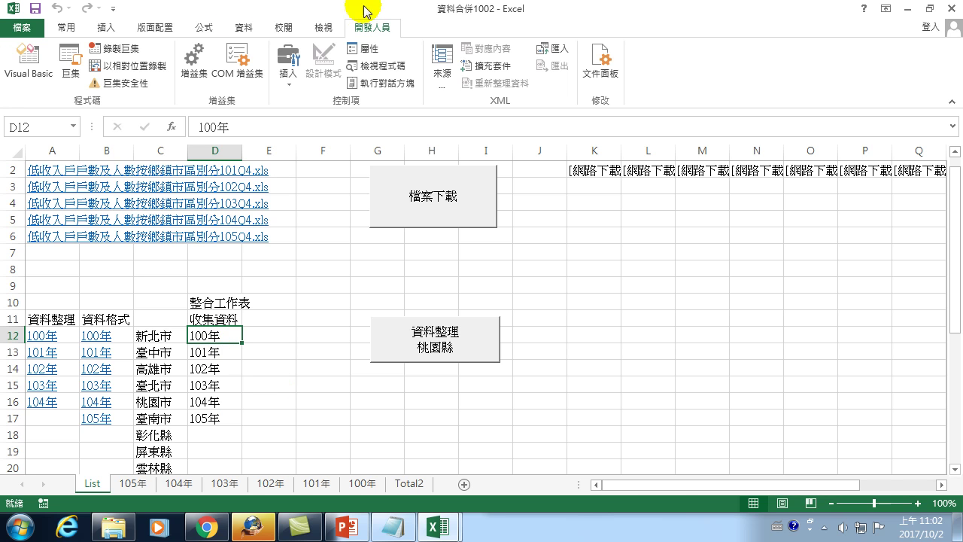
pyautogui.click(72, 62)
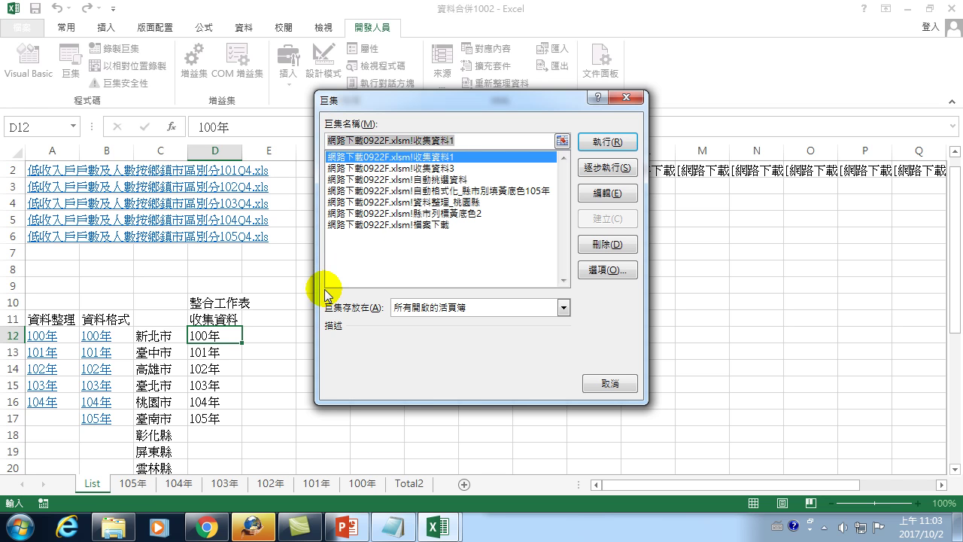
# Step: Run the 收集資料3 macro and view the filled Total2 sheet
pyautogui.click(423, 168)
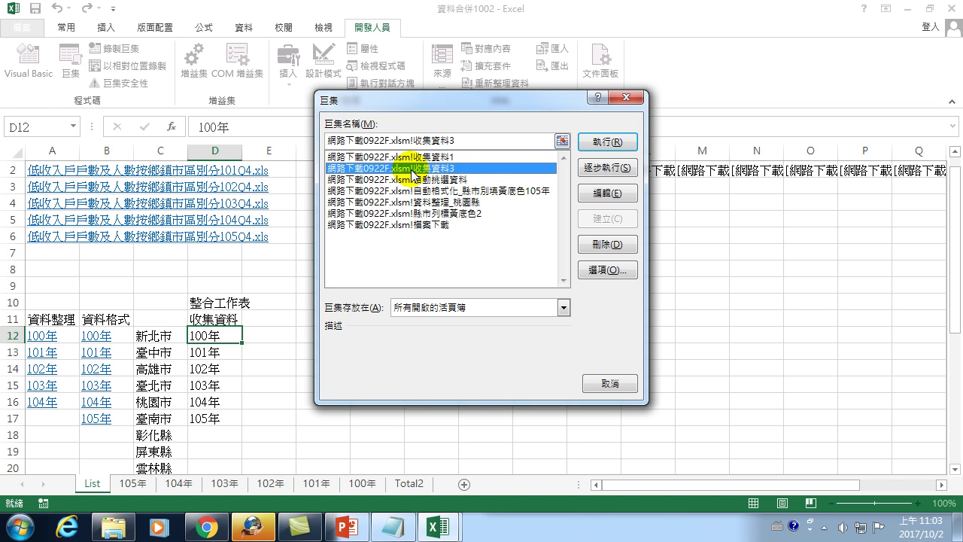
pyautogui.click(607, 142)
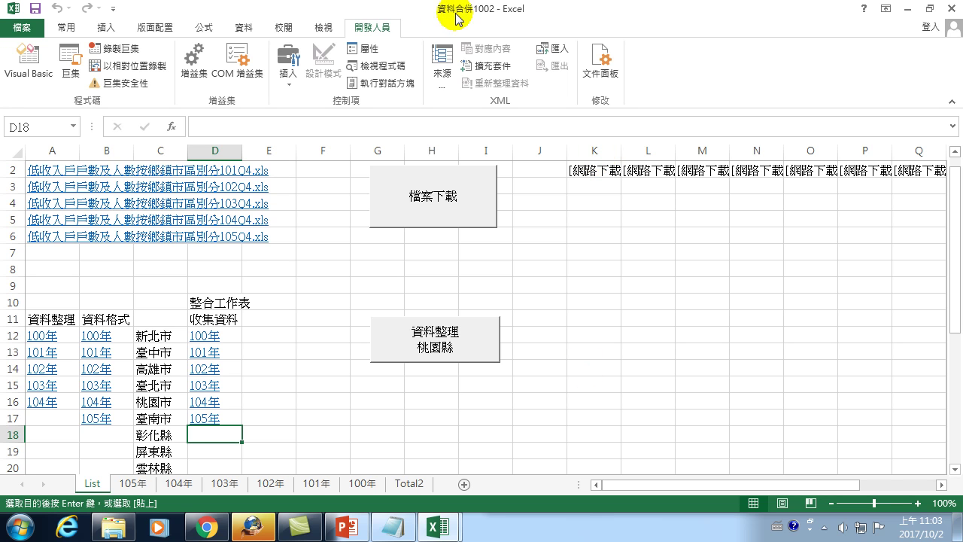
pyautogui.click(420, 484)
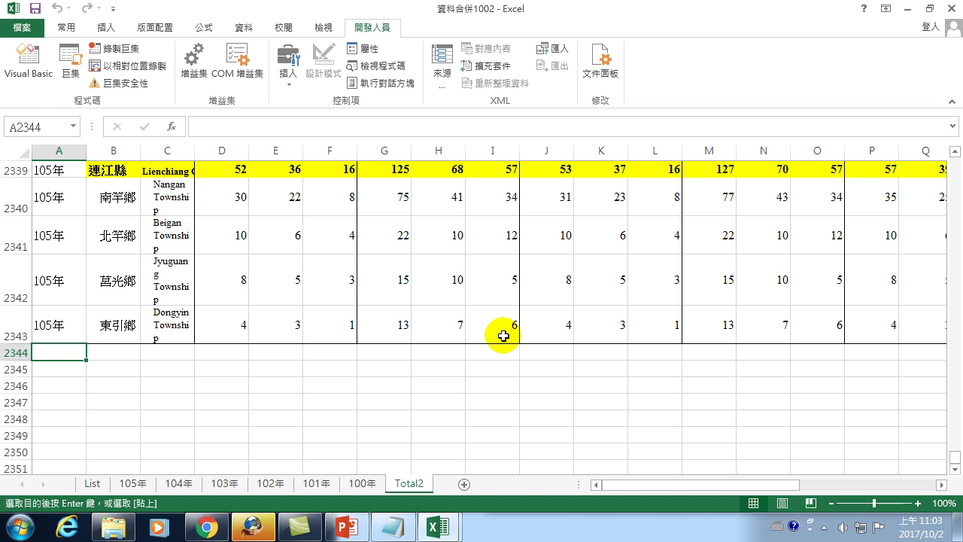
# Step: Close 資料合併1002 without saving and discard the large clipboard contents
pyautogui.click(950, 9)
pyautogui.click(484, 282)
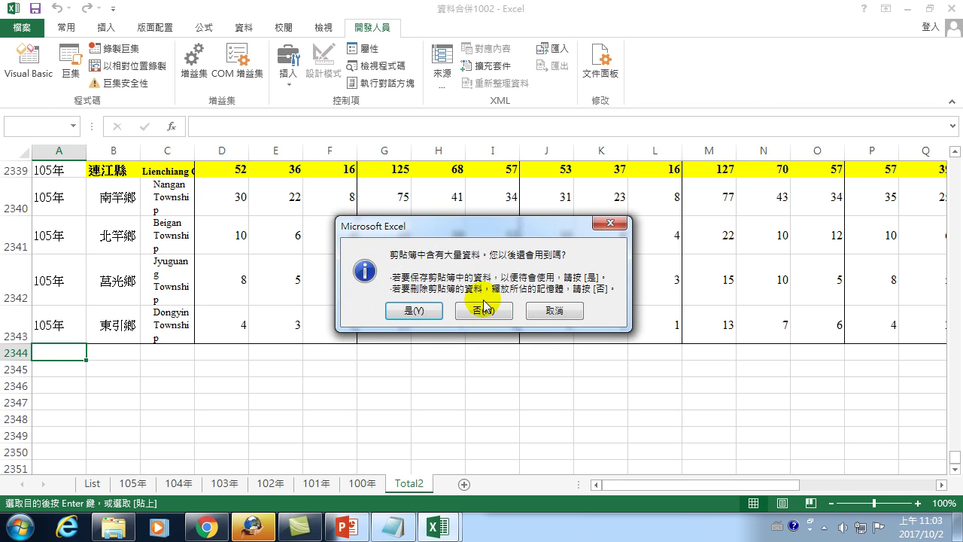
pyautogui.click(479, 312)
# Step: Close 網路下載0922F and reopen 資料合併1002 from the 20171002 folder
pyautogui.click(950, 9)
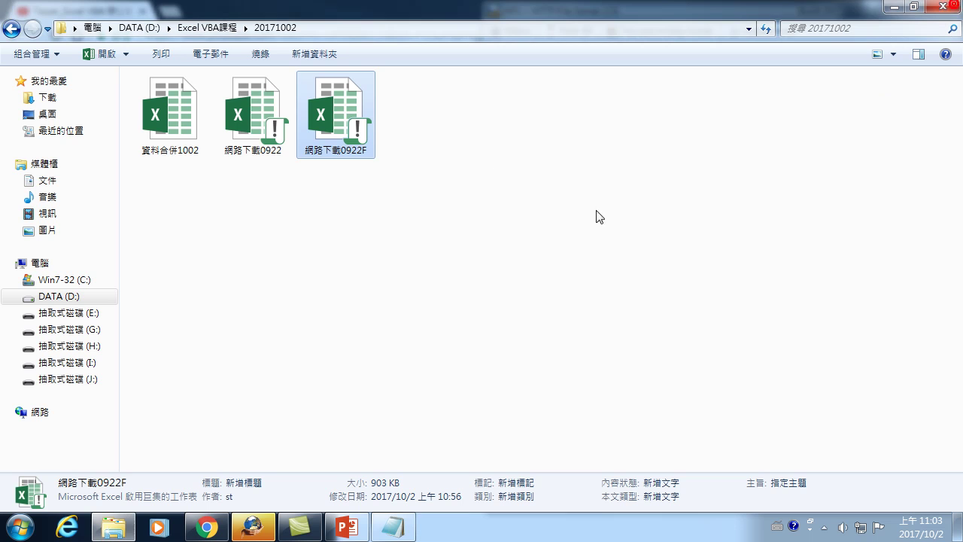
pyautogui.click(199, 129)
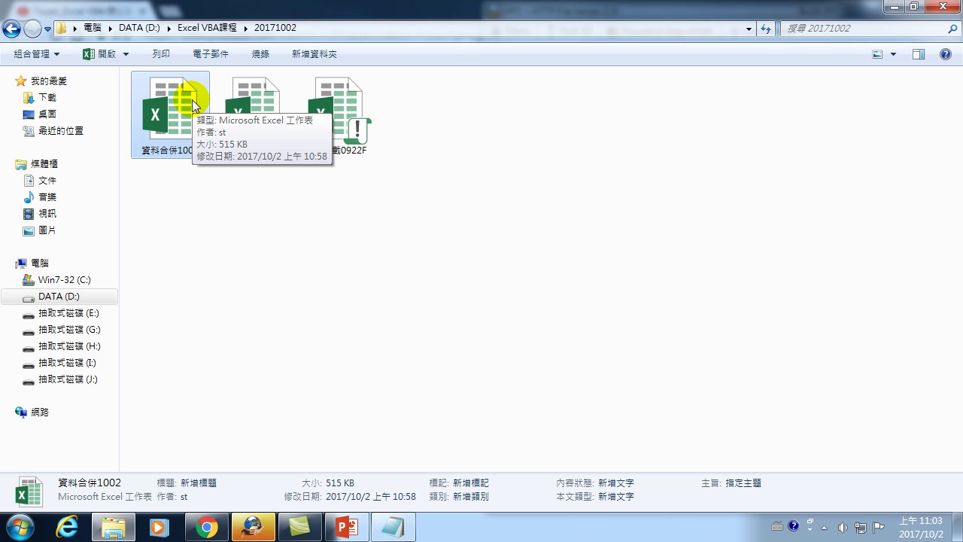
pyautogui.doubleClick(187, 115)
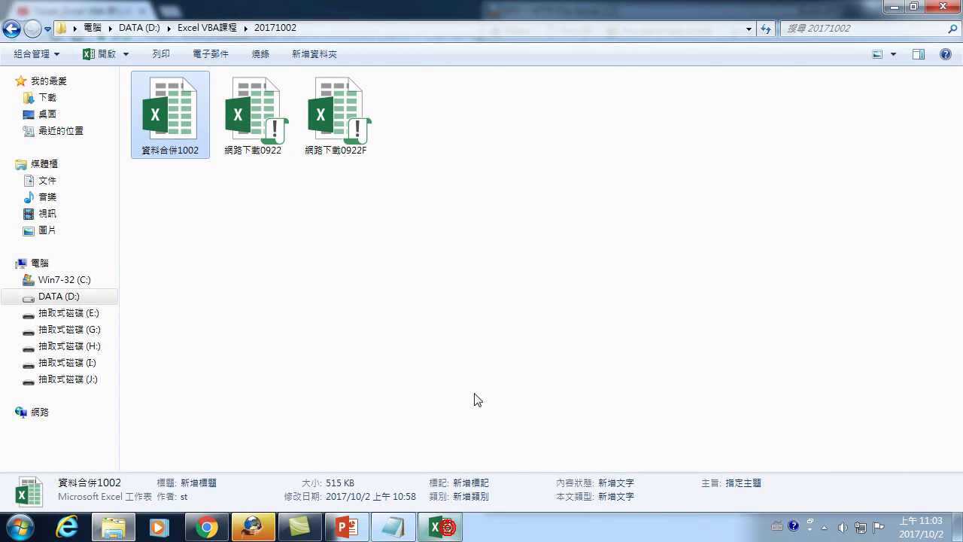
pyautogui.click(454, 531)
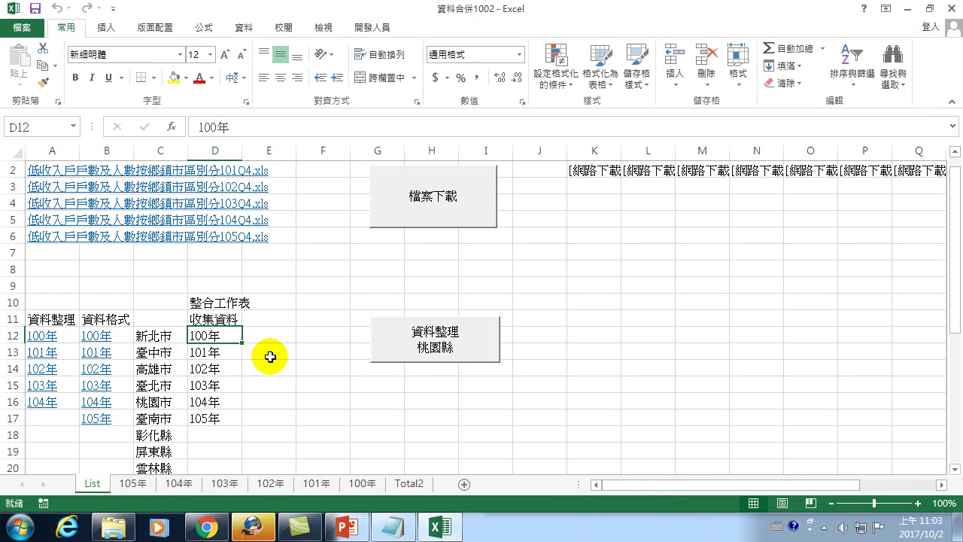
# Step: Verify Total2 has only headers and the macro list is empty, then return to the folder
pyautogui.click(410, 483)
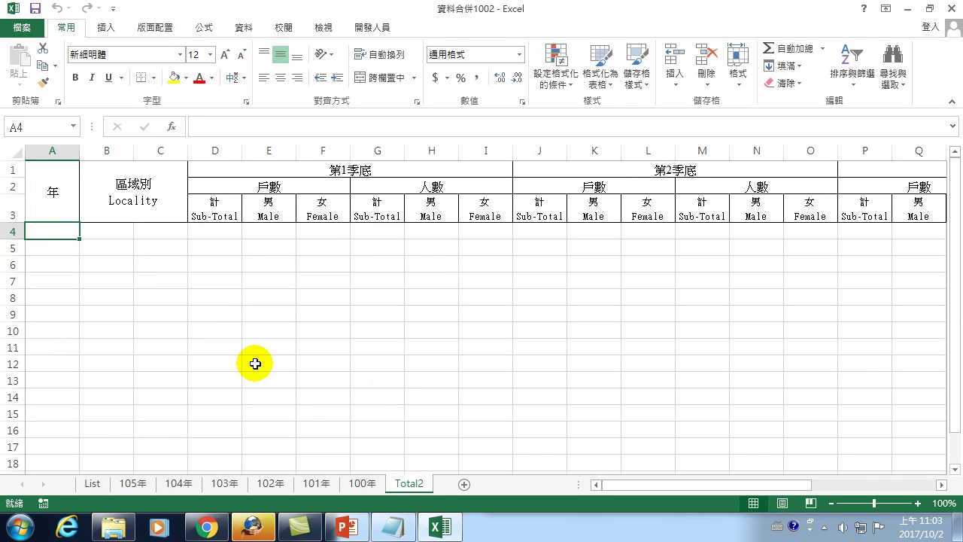
pyautogui.click(92, 483)
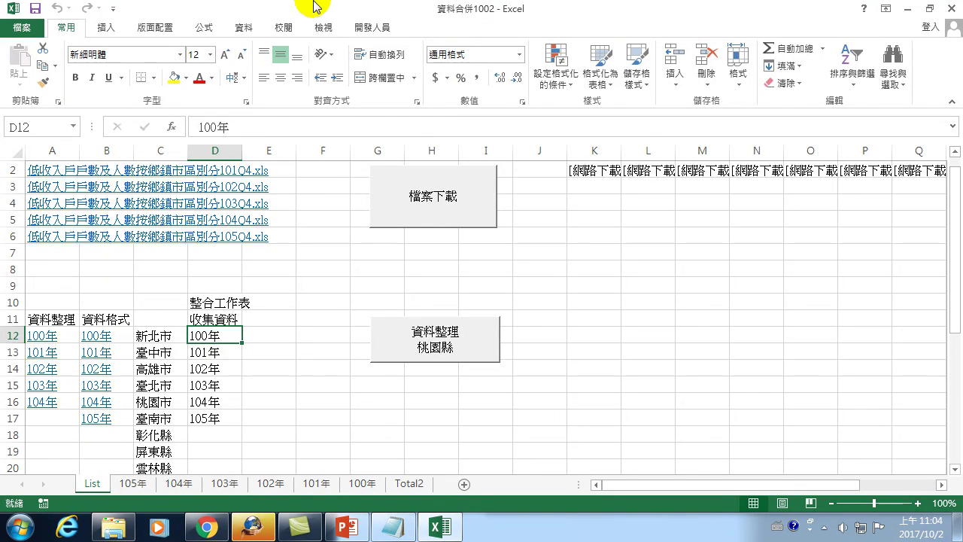
pyautogui.click(372, 27)
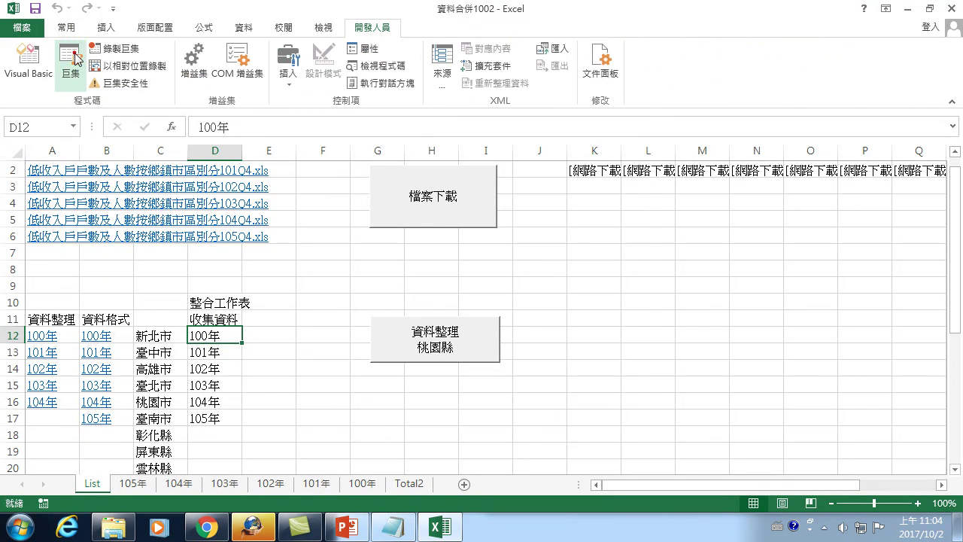
pyautogui.click(84, 72)
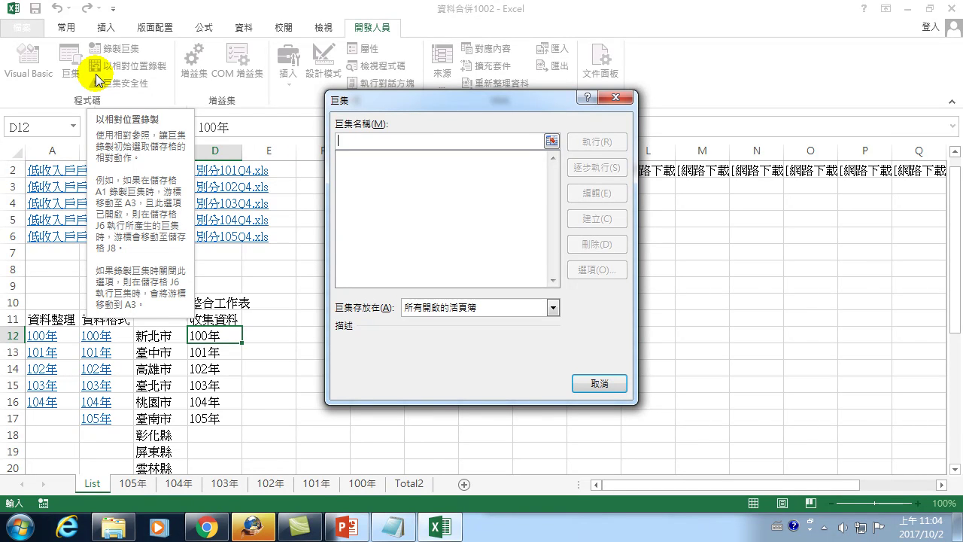
pyautogui.click(617, 97)
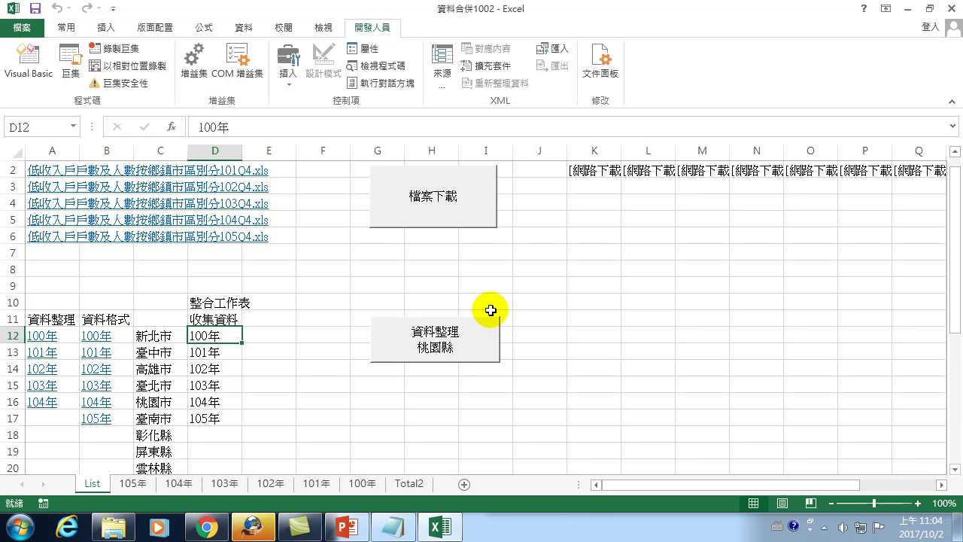
pyautogui.click(113, 527)
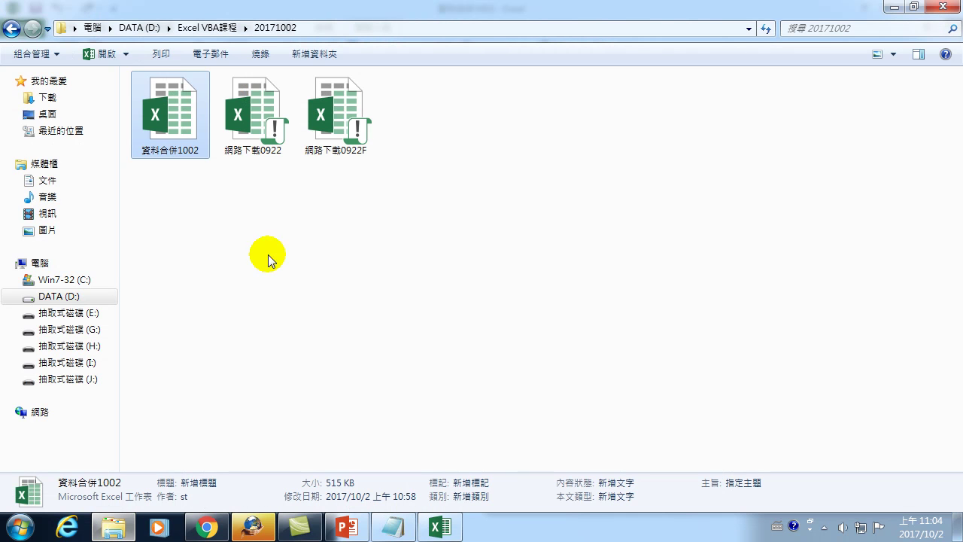
# Step: Open the macro workbook 網路下載0922F alongside 資料合併1002
pyautogui.doubleClick(326, 137)
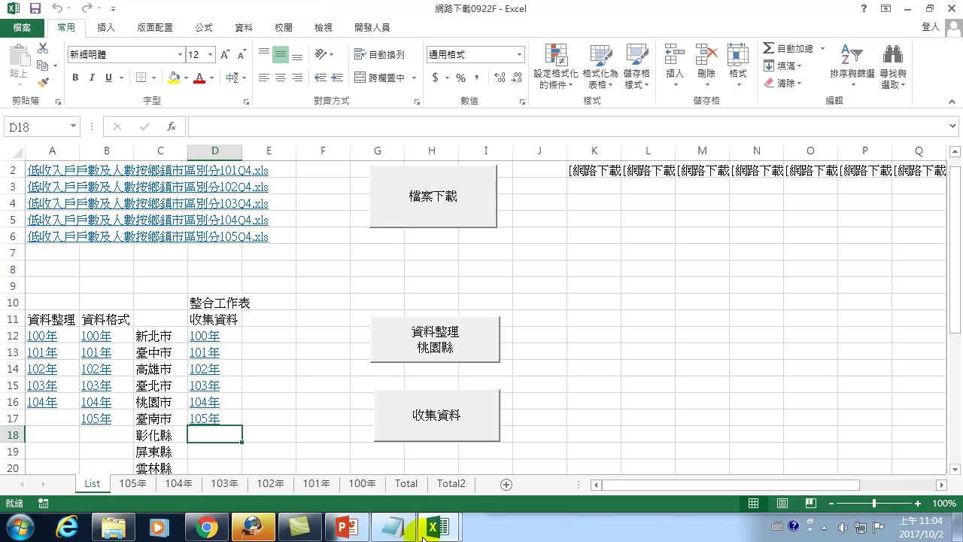
pyautogui.moveTo(439, 527)
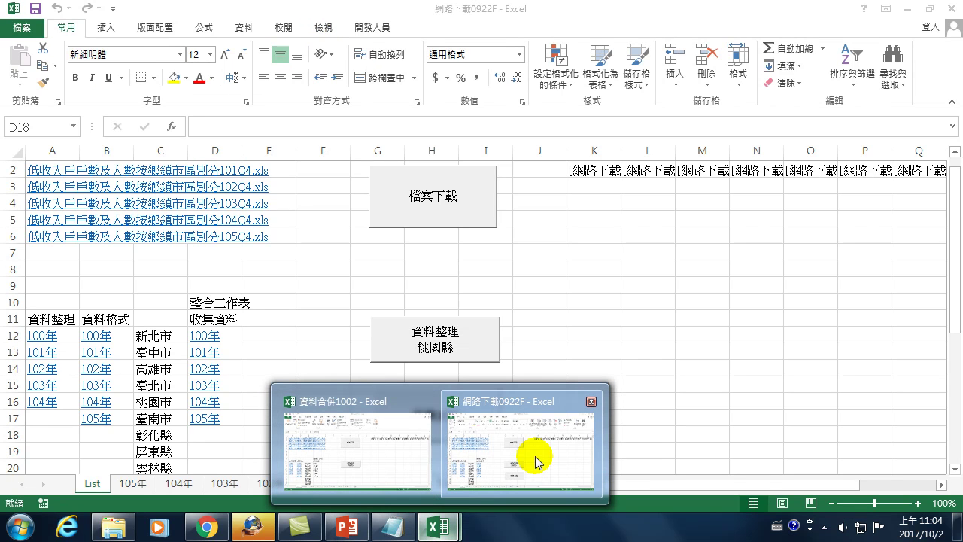
# Step: In 資料合併1002, run 網路下載0922F.xlsm!收集資料3 and check Total2 filled through row 2343
pyautogui.click(391, 444)
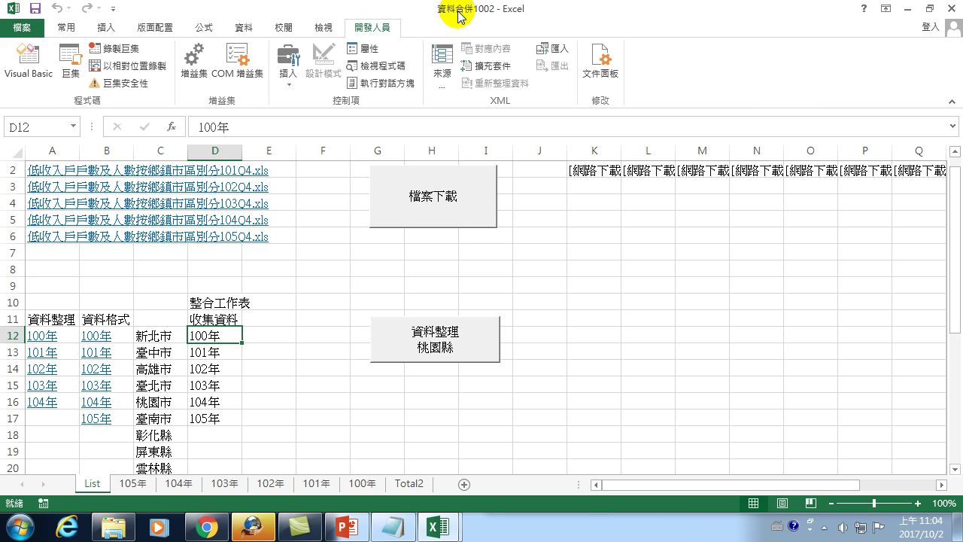
pyautogui.click(371, 26)
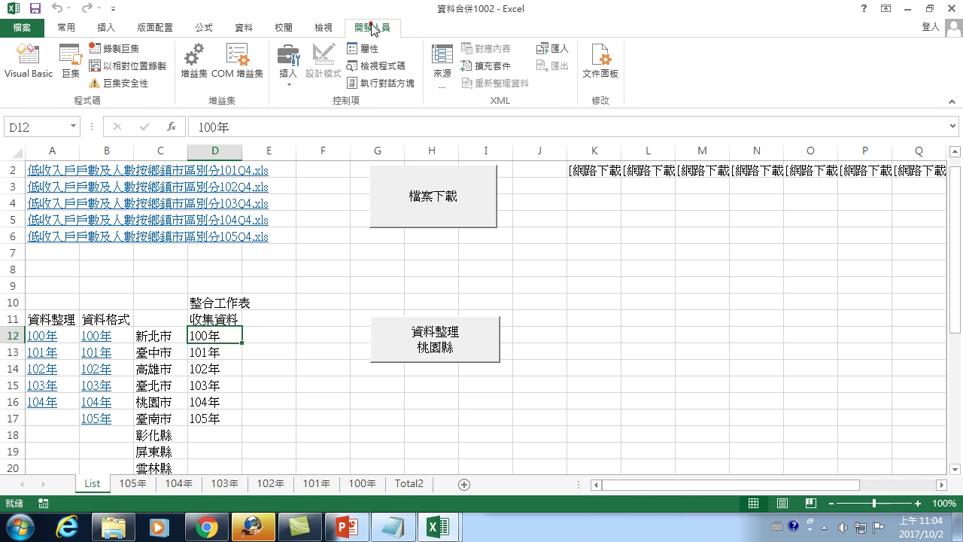
pyautogui.click(70, 66)
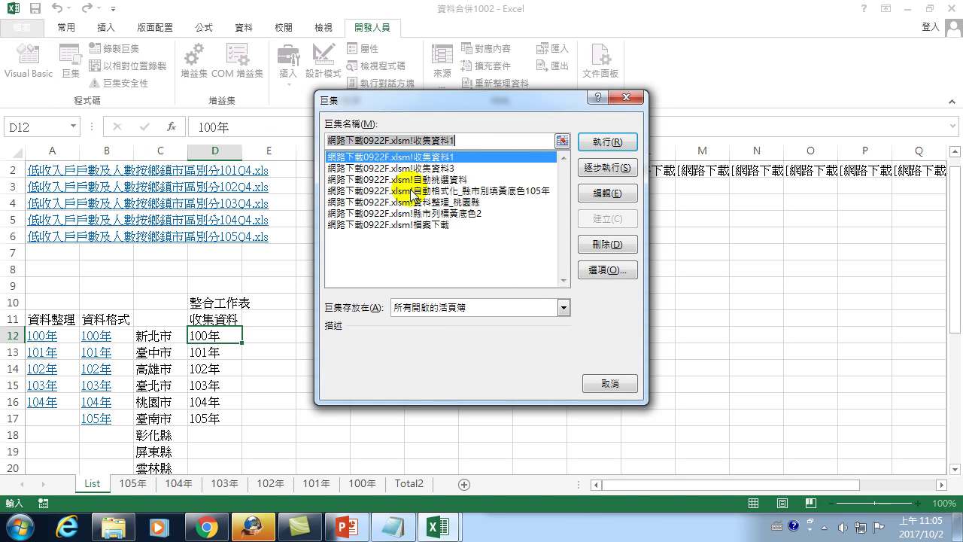
pyautogui.click(446, 168)
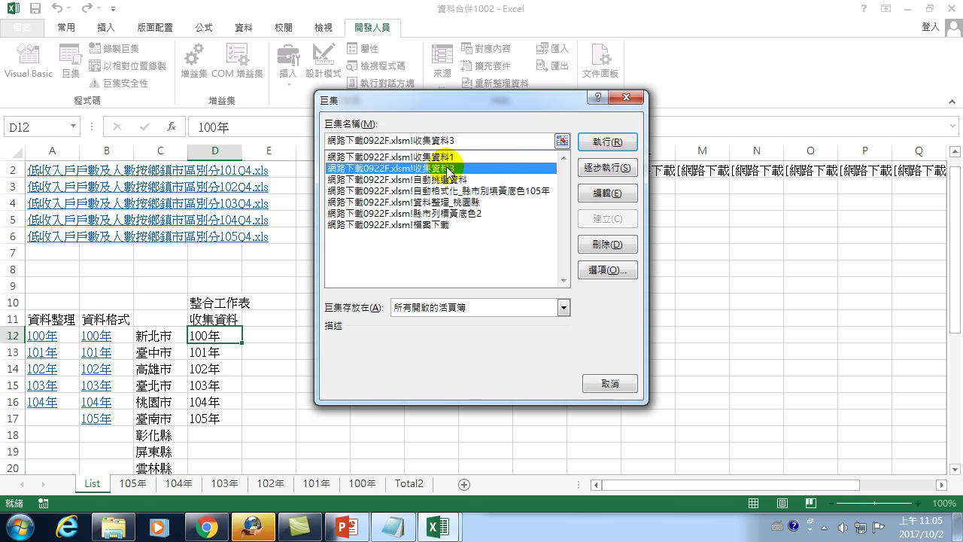
pyautogui.click(607, 142)
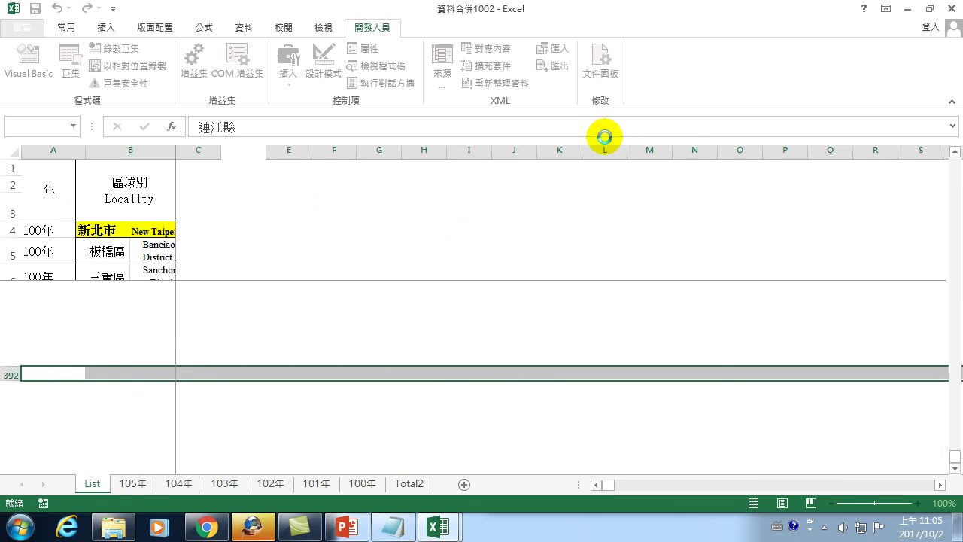
pyautogui.click(408, 483)
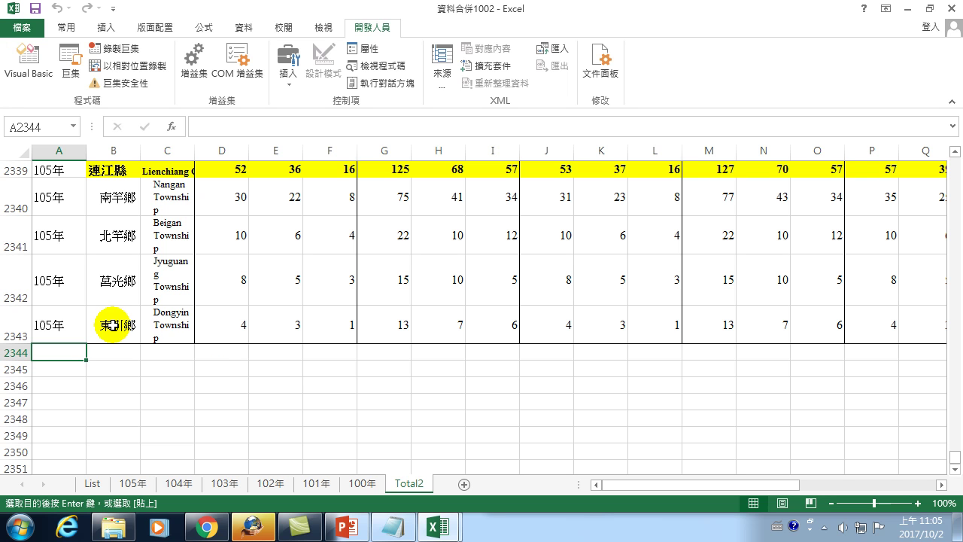
# Step: Close 資料合併1002 without saving, discard the clipboard data, and close 網路下載0922F
pyautogui.click(956, 11)
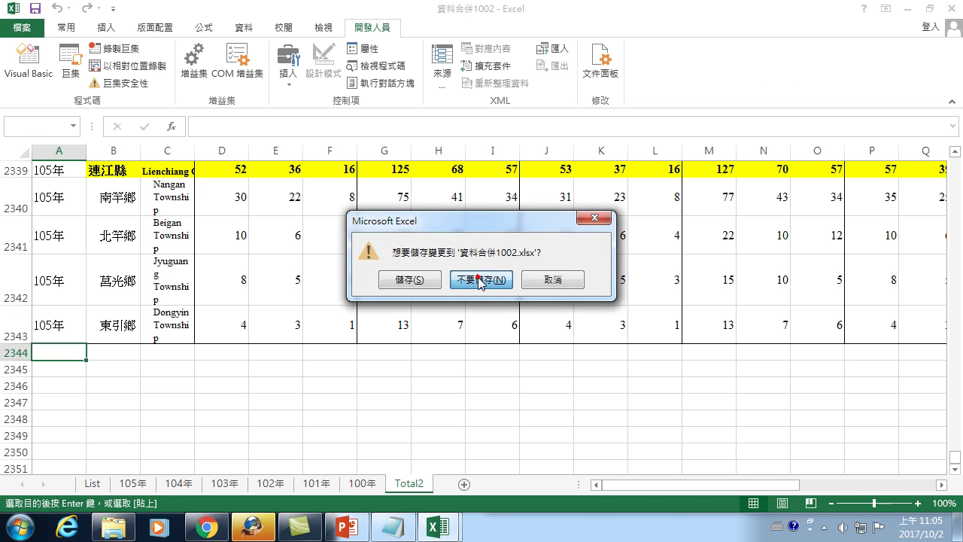
pyautogui.click(479, 281)
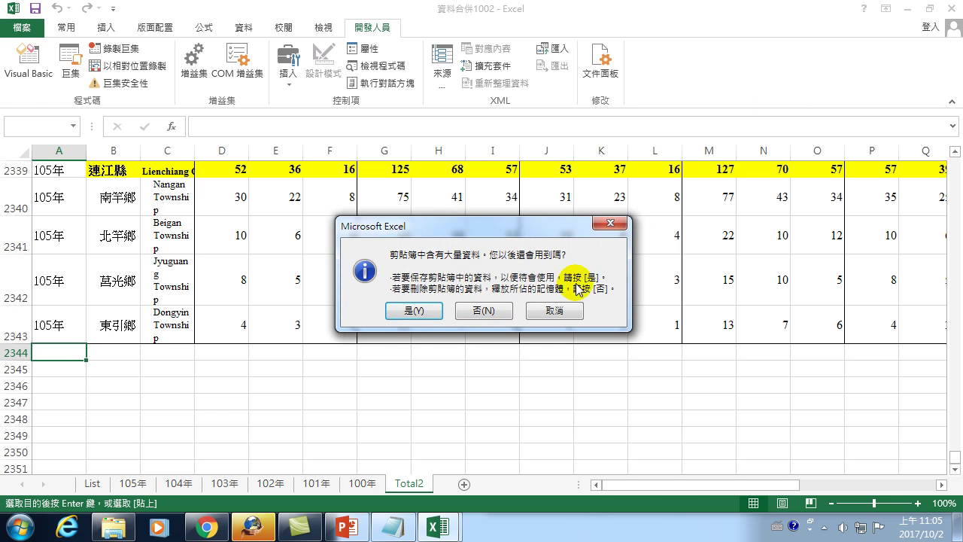
pyautogui.click(482, 308)
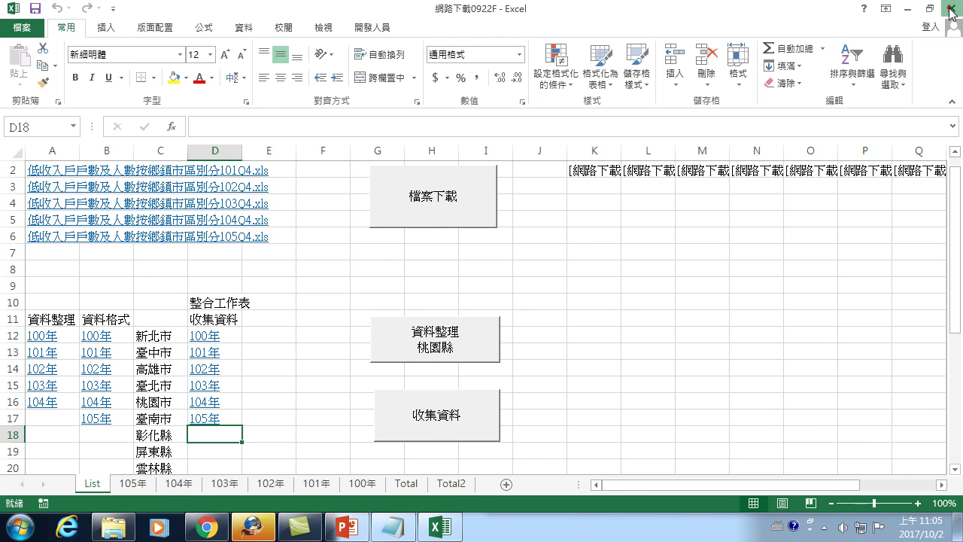
pyautogui.click(953, 11)
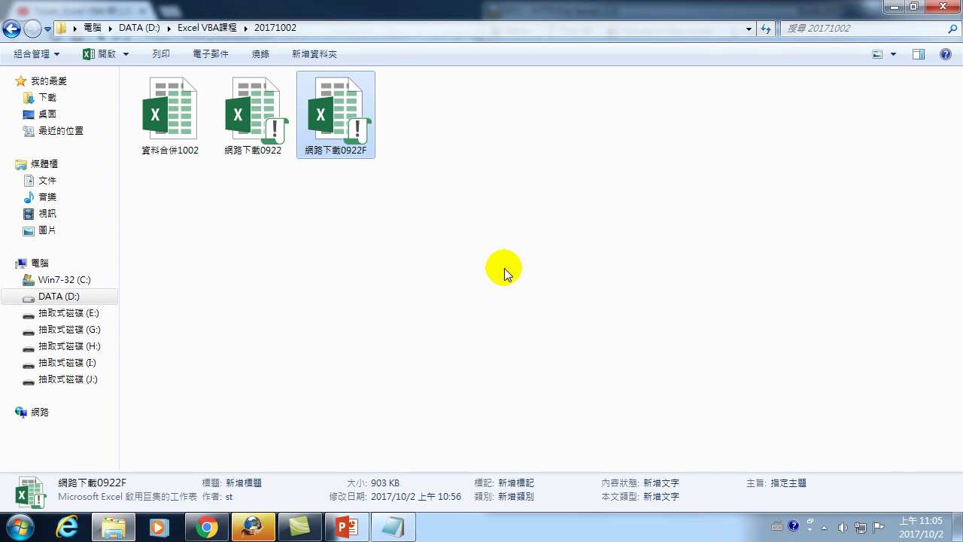